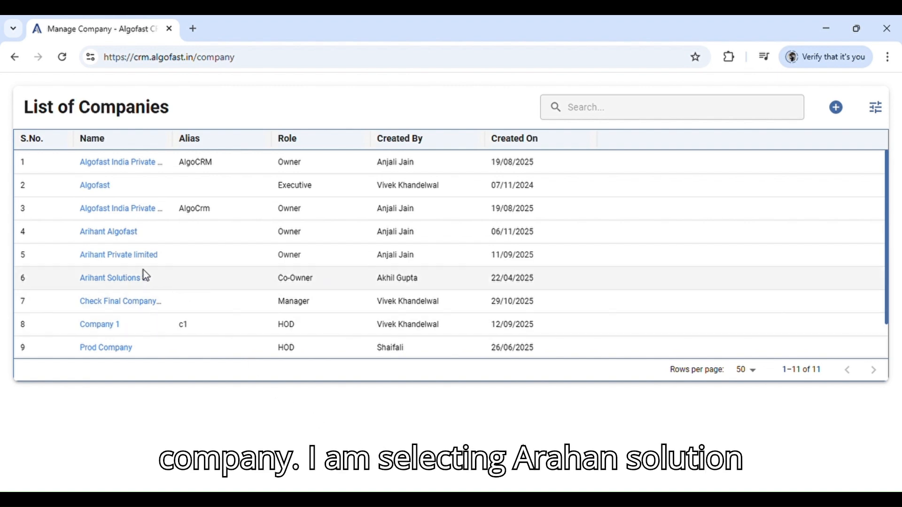
Open the company Arihant Solutions and go to its list of quotations under Documents
{"action": "left_click", "coordinate": [141, 282]}
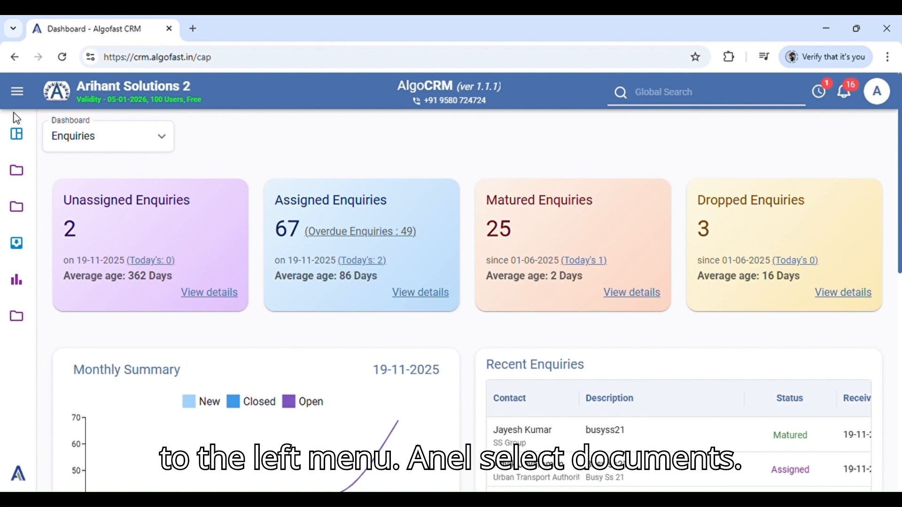
{"action": "left_click", "coordinate": [16, 215]}
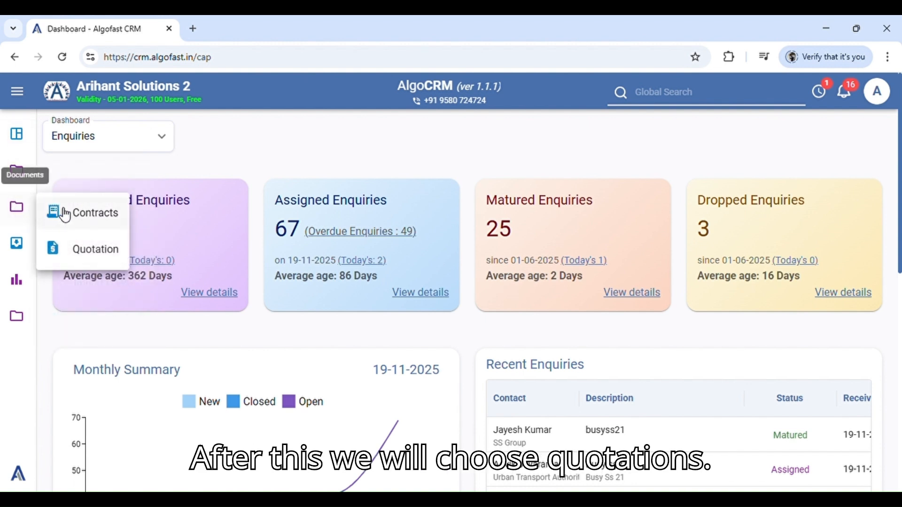
{"action": "left_click", "coordinate": [91, 249]}
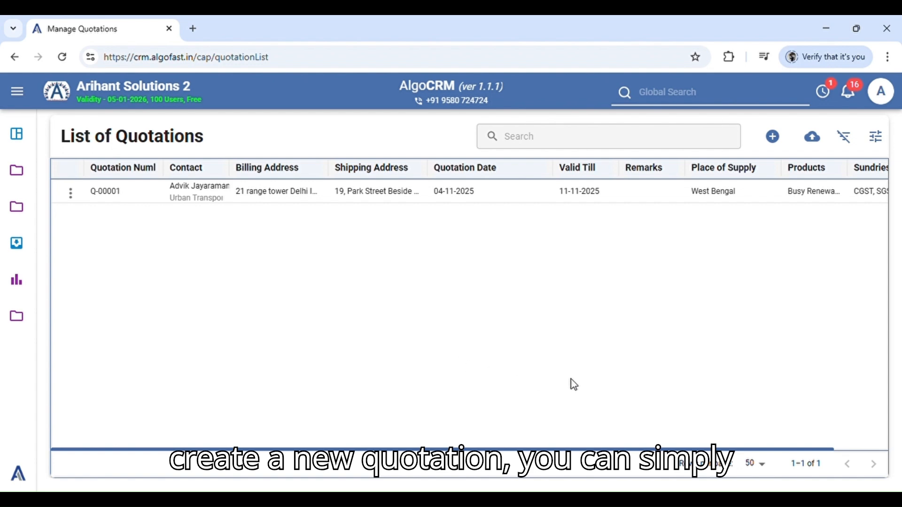
Start a new quotation based on Template 1
{"action": "left_click", "coordinate": [786, 146]}
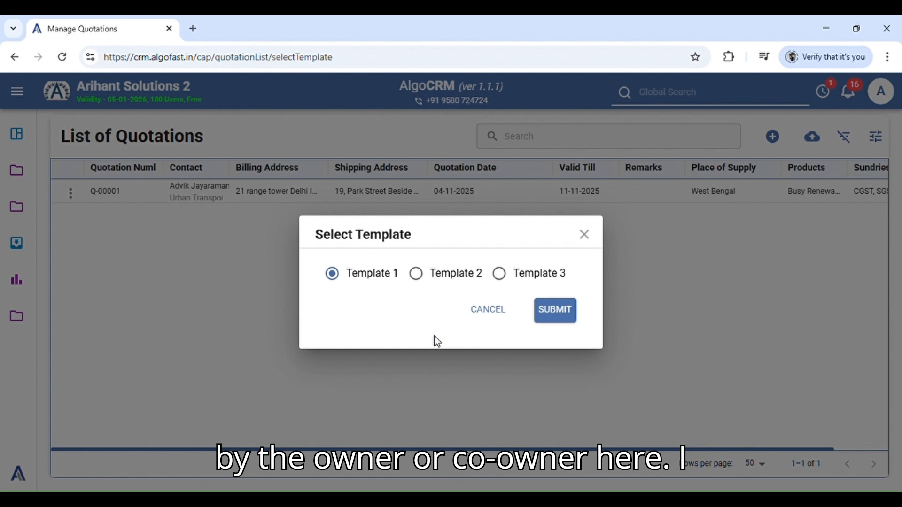
{"action": "left_click", "coordinate": [332, 274]}
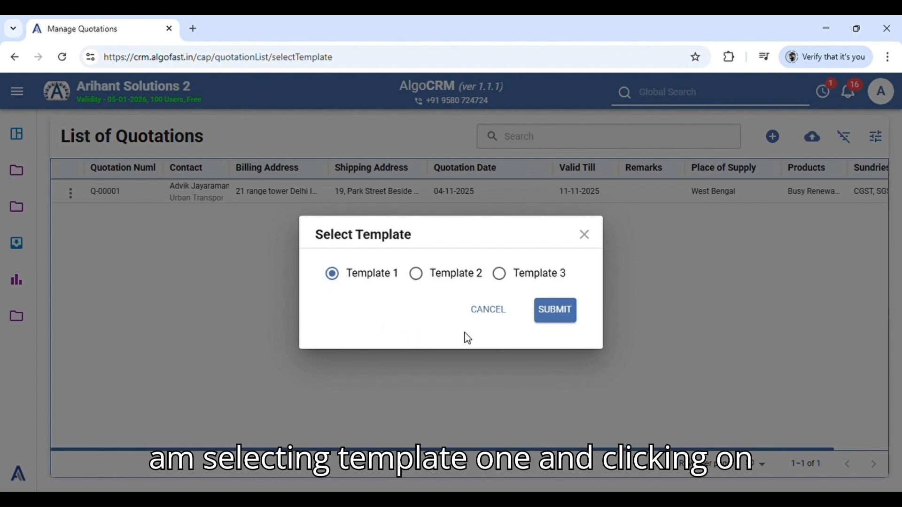
{"action": "left_click", "coordinate": [557, 313]}
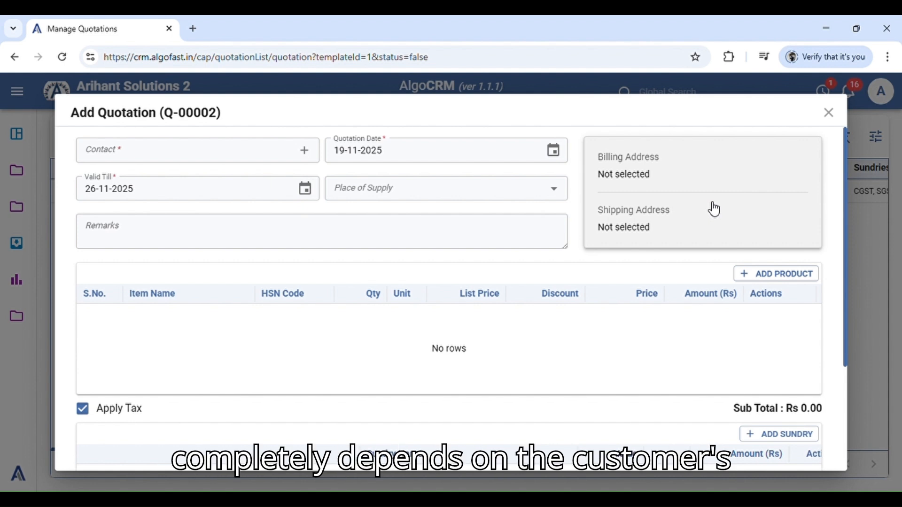
{"action": "left_click", "coordinate": [673, 196]}
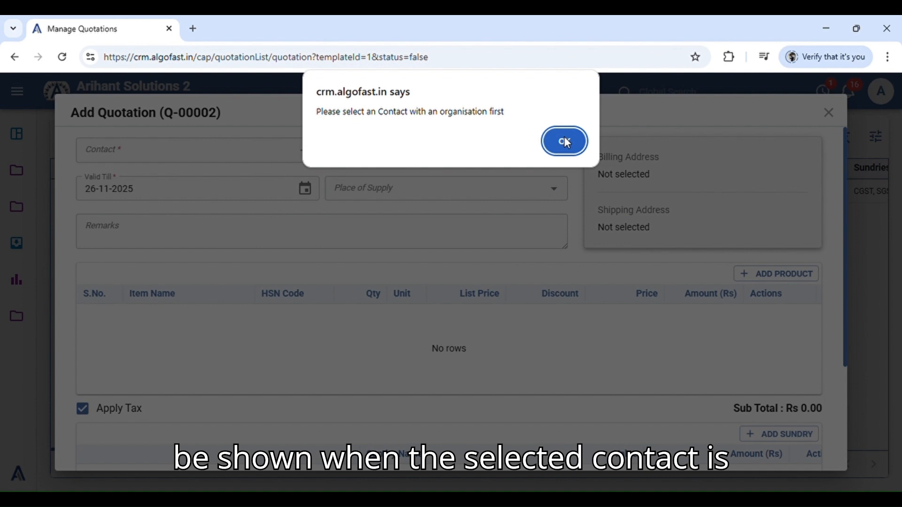
{"action": "left_click", "coordinate": [569, 143]}
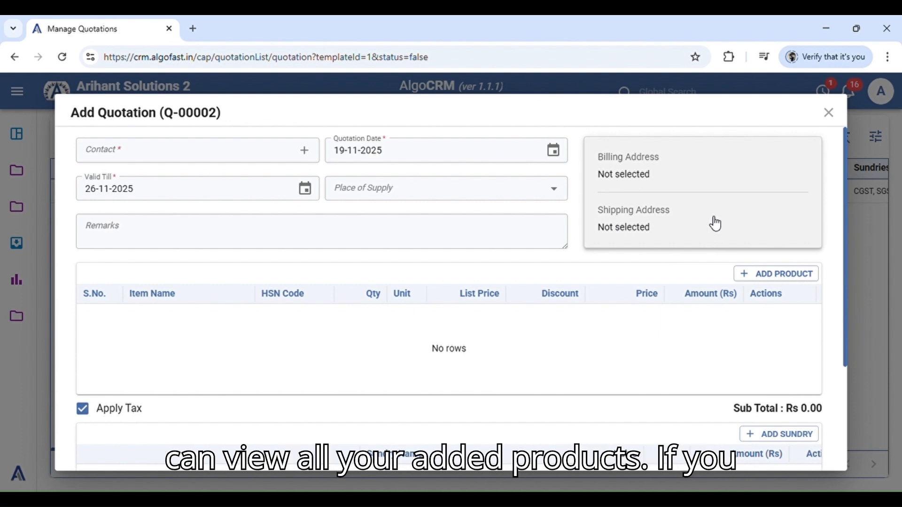
{"action": "scroll", "coordinate": [676, 308], "scroll_direction": "down", "scroll_amount": 2}
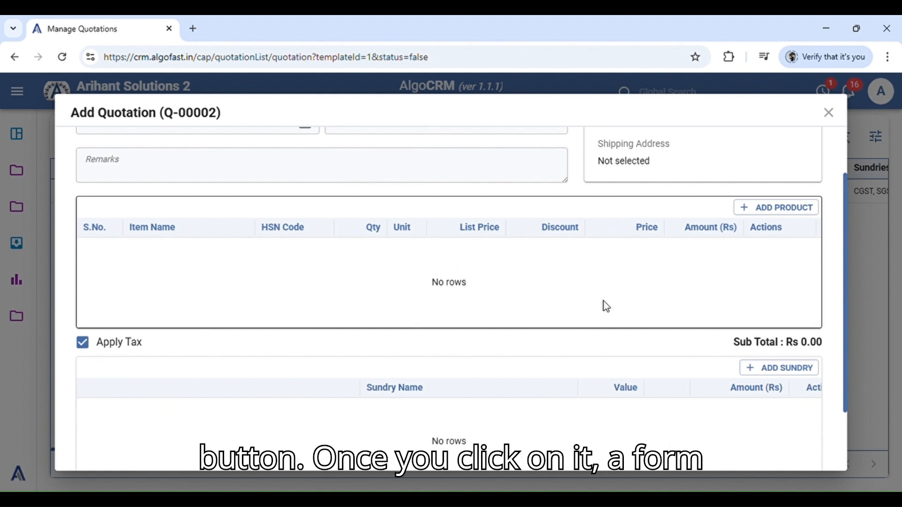
{"action": "left_click", "coordinate": [776, 207]}
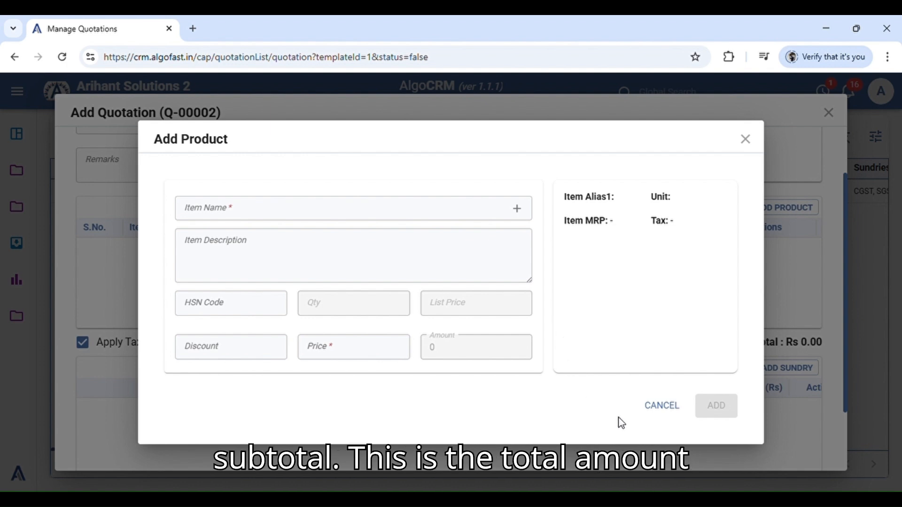
{"action": "left_click", "coordinate": [667, 409]}
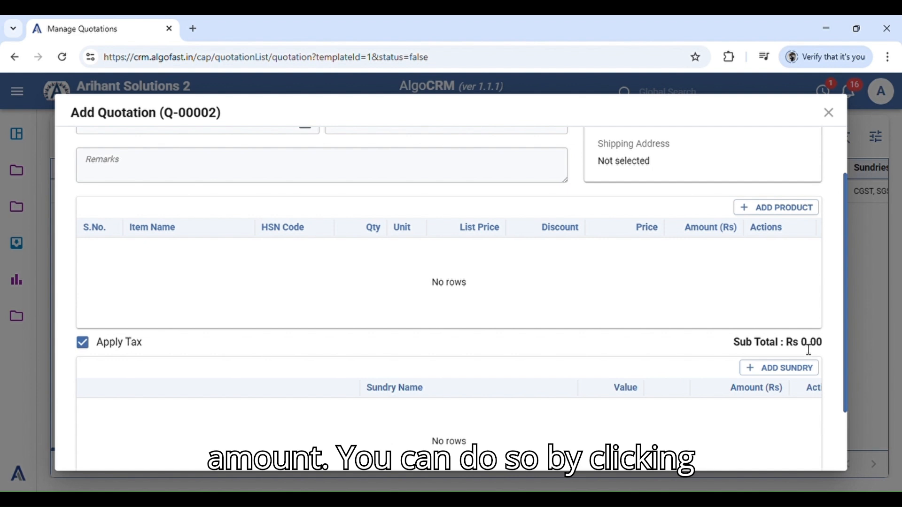
Turn off the Apply Tax option for the quotation
{"action": "scroll", "coordinate": [465, 248], "scroll_direction": "down", "scroll_amount": 2}
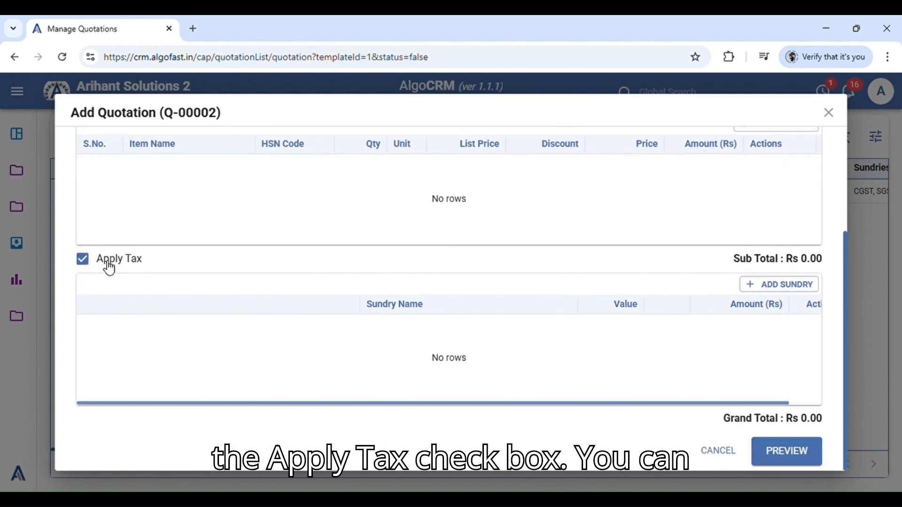
{"action": "left_click", "coordinate": [90, 264]}
{"action": "left_click", "coordinate": [90, 264]}
{"action": "left_click", "coordinate": [90, 264]}
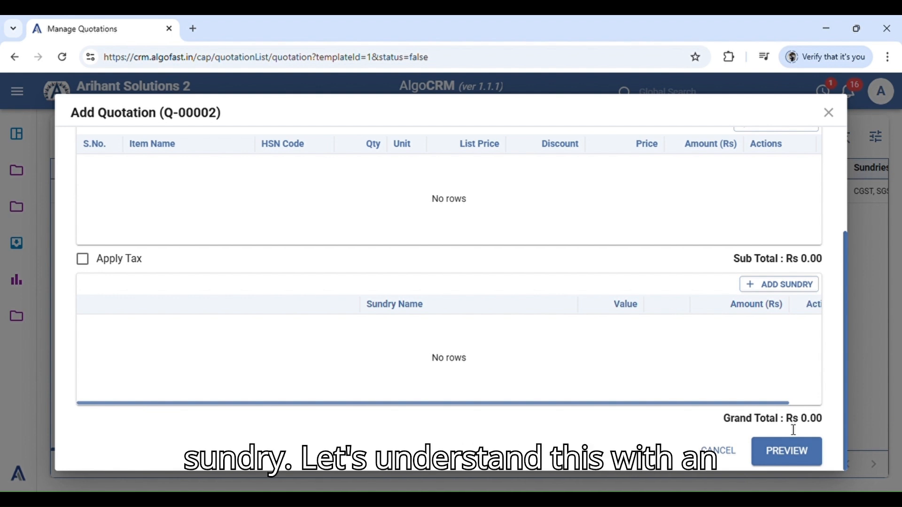
Search for the customer by first name and select the contact belonging to Algofast India for the quotation
{"action": "scroll", "coordinate": [451, 282], "scroll_direction": "up", "scroll_amount": 5}
{"action": "left_click", "coordinate": [208, 155]}
{"action": "type", "text": "akhi"}
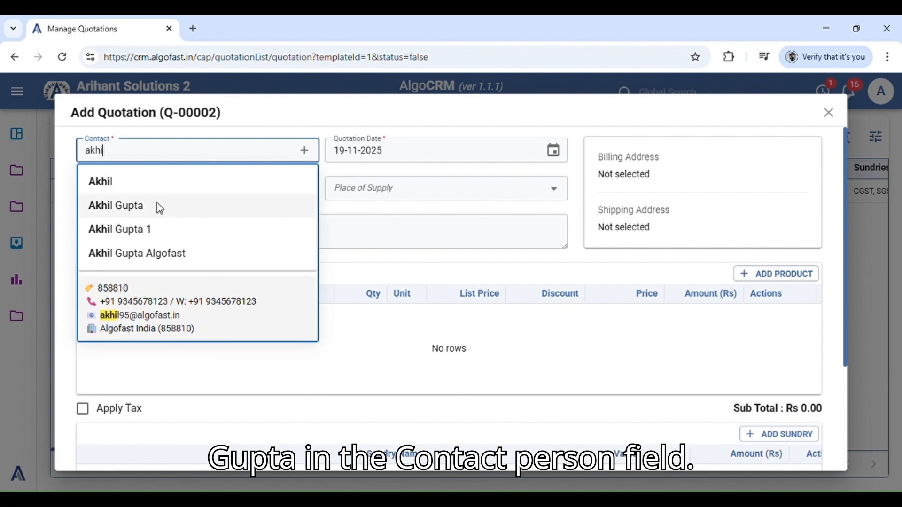
{"action": "left_click", "coordinate": [162, 205]}
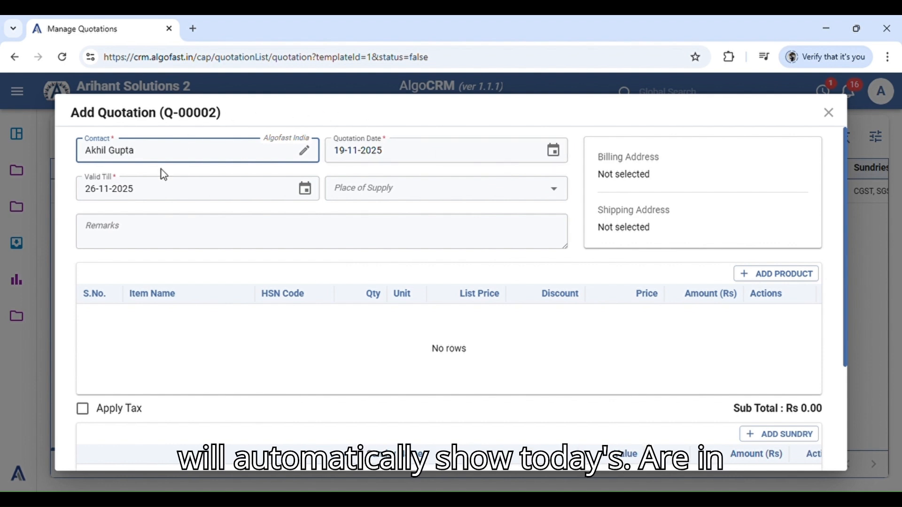
{"action": "left_click", "coordinate": [229, 207]}
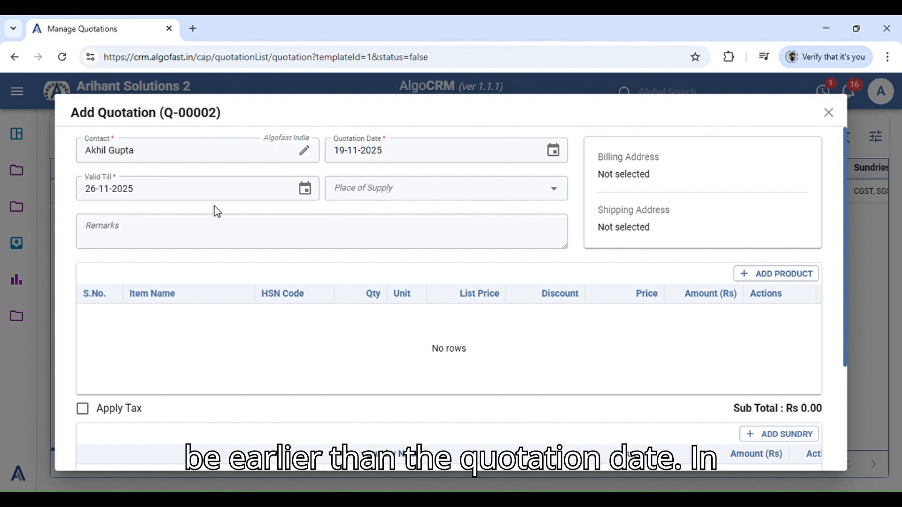
Set the quotation's place of supply to Delhi
{"action": "left_click", "coordinate": [419, 198]}
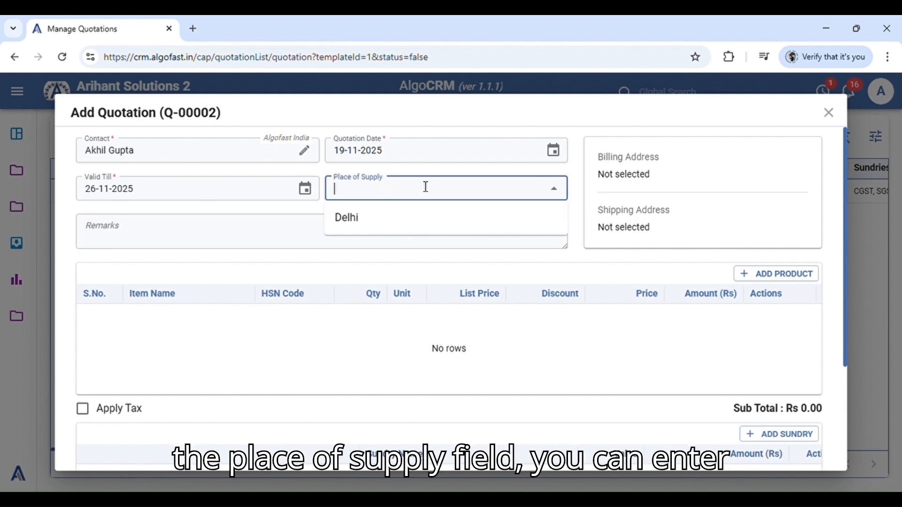
{"action": "left_click", "coordinate": [392, 222]}
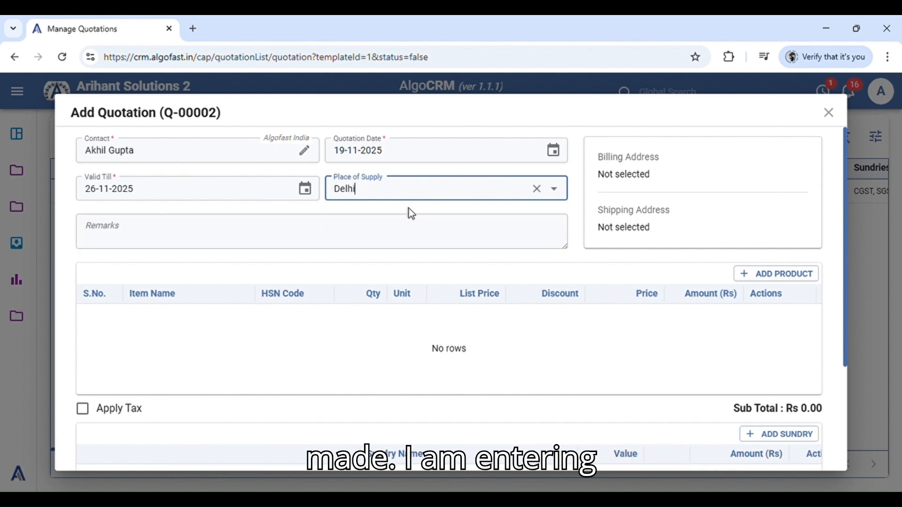
{"action": "left_click", "coordinate": [412, 211]}
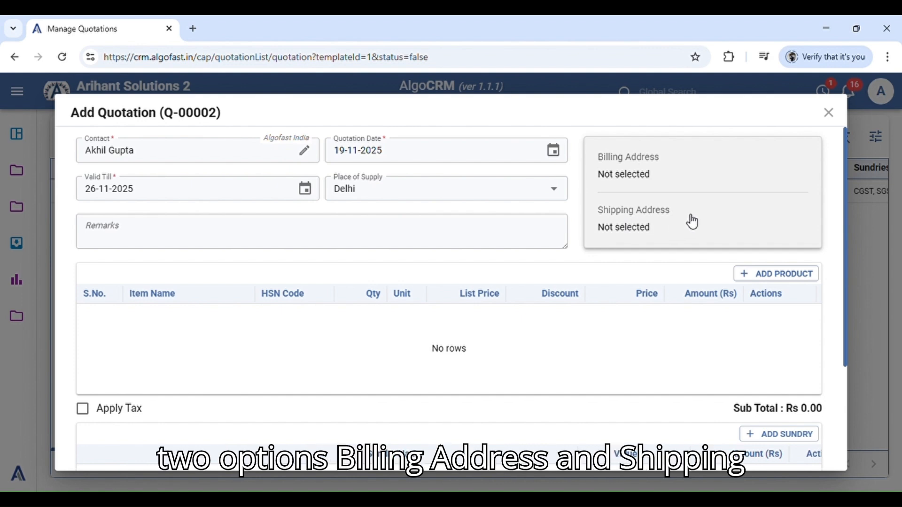
Assign the Algofast India address as both billing and shipping address, and check both in the address section
{"action": "left_click", "coordinate": [712, 193]}
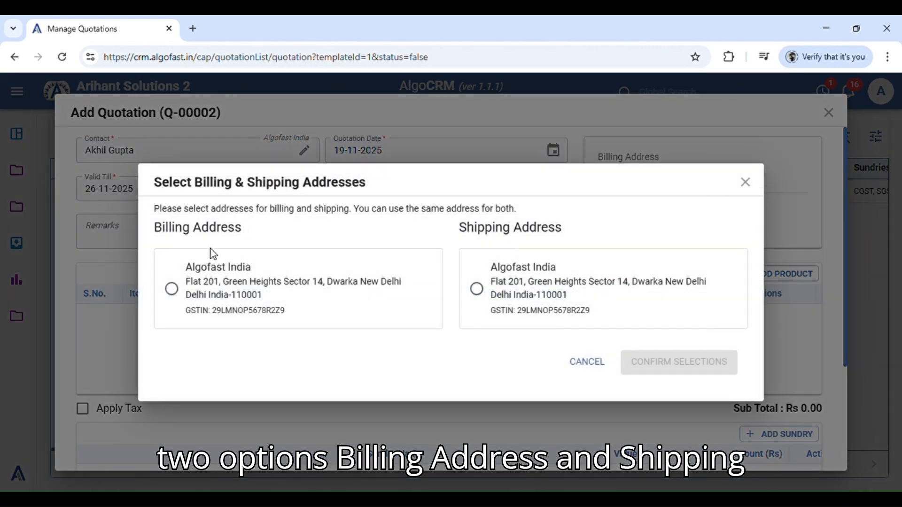
{"action": "left_click", "coordinate": [173, 288]}
{"action": "left_click", "coordinate": [477, 289]}
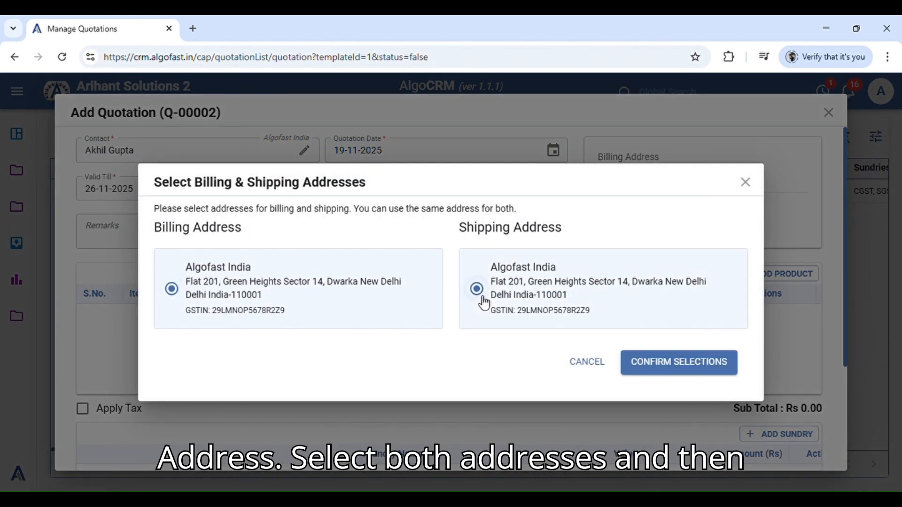
{"action": "left_click", "coordinate": [693, 372]}
{"action": "scroll", "coordinate": [698, 213], "scroll_direction": "down", "scroll_amount": 2}
{"action": "scroll", "coordinate": [692, 202], "scroll_direction": "up", "scroll_amount": 2}
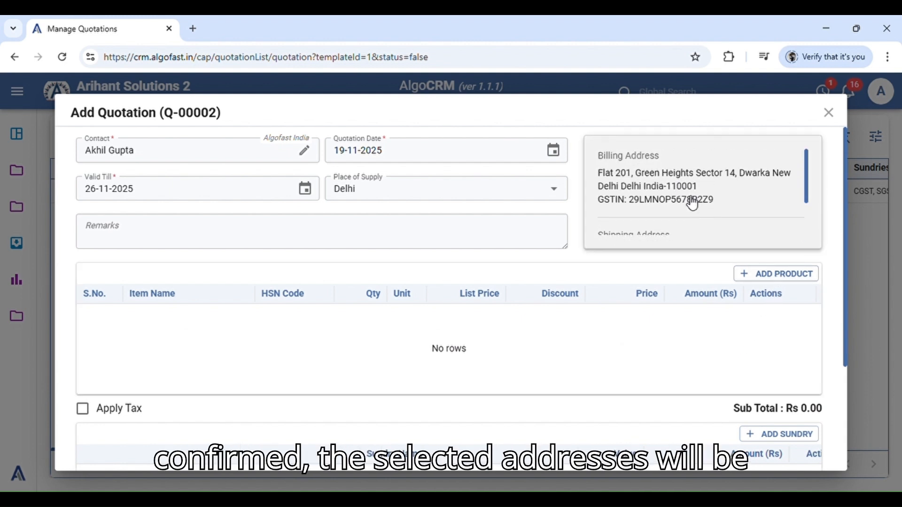
{"action": "scroll", "coordinate": [691, 202], "scroll_direction": "down", "scroll_amount": 2}
{"action": "scroll", "coordinate": [702, 227], "scroll_direction": "up", "scroll_amount": 2}
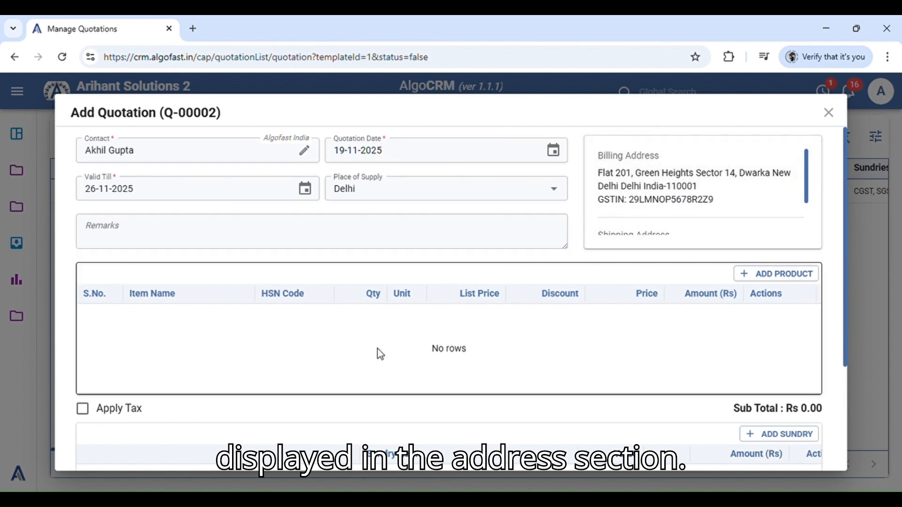
Add the product Busy Accounting Software to the quotation with a quantity of 12
{"action": "scroll", "coordinate": [483, 339], "scroll_direction": "down", "scroll_amount": 2}
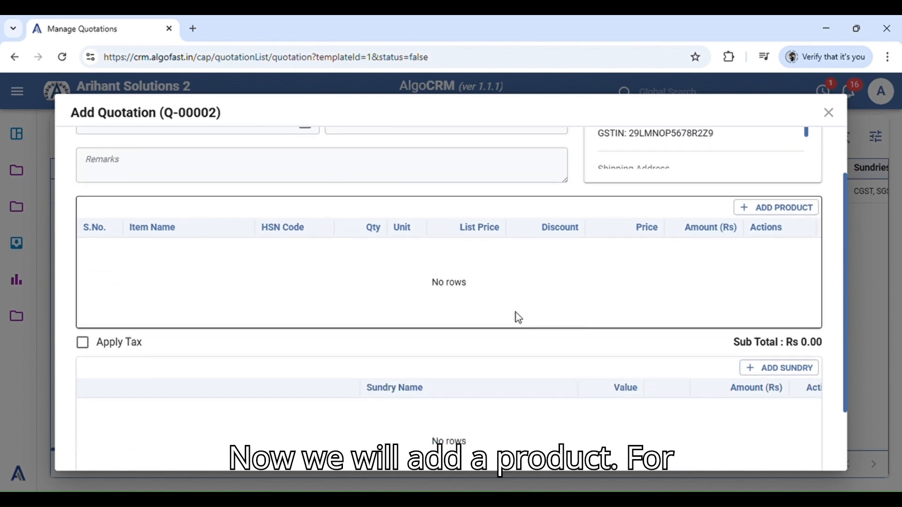
{"action": "left_click", "coordinate": [791, 213]}
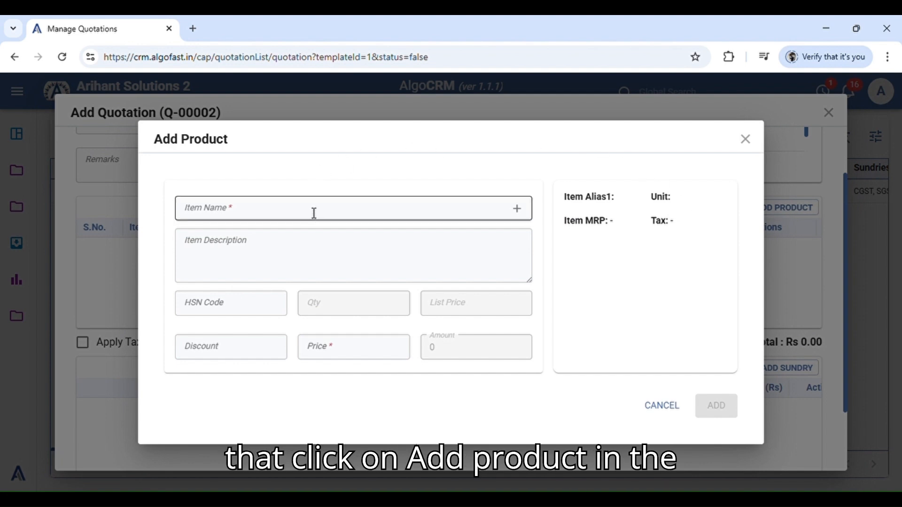
{"action": "left_click", "coordinate": [364, 211]}
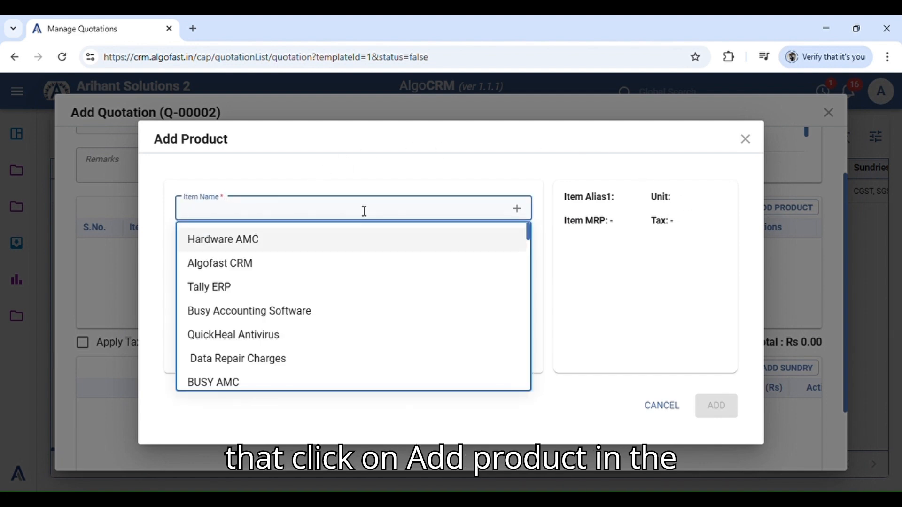
{"action": "type", "text": "busy"}
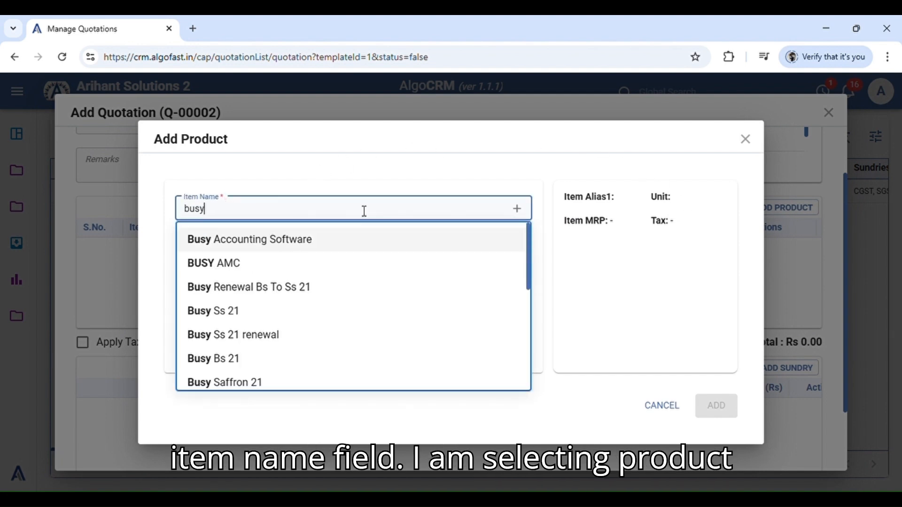
{"action": "left_click", "coordinate": [307, 246]}
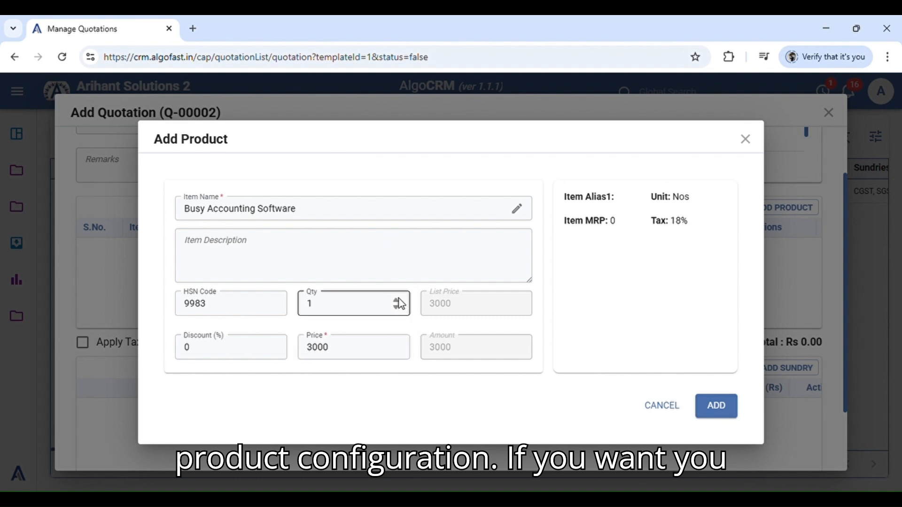
{"action": "left_click", "coordinate": [343, 317]}
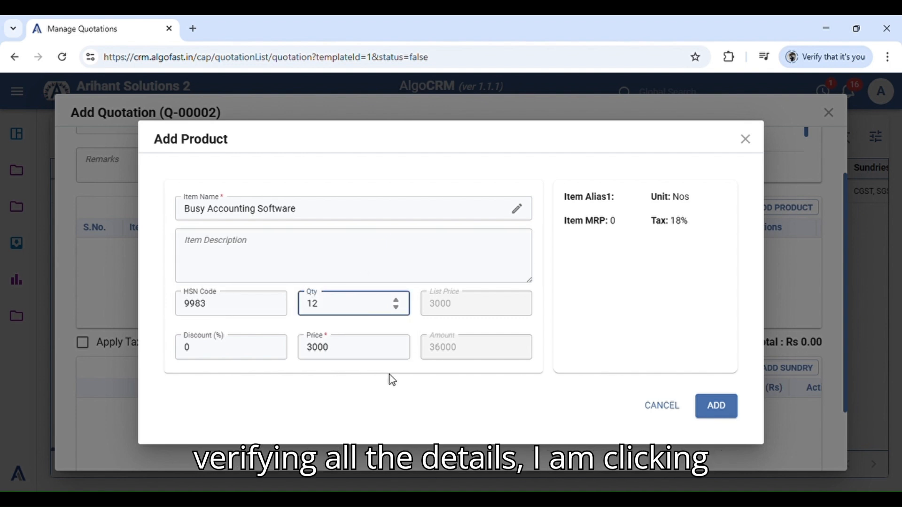
{"action": "type", "text": "2"}
{"action": "left_click", "coordinate": [719, 407]}
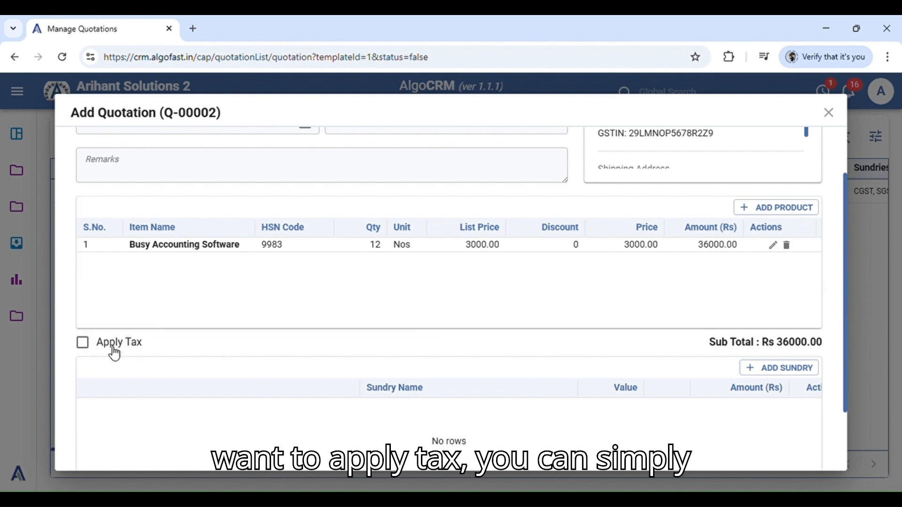
Turn on Apply Tax for the quotation and review the tax sundries and grand total
{"action": "left_click", "coordinate": [85, 348]}
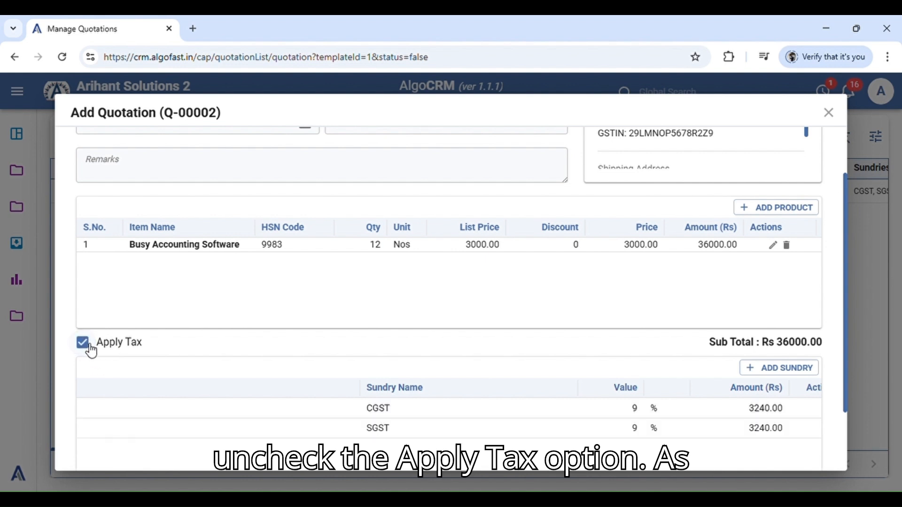
{"action": "scroll", "coordinate": [382, 303], "scroll_direction": "down", "scroll_amount": 2}
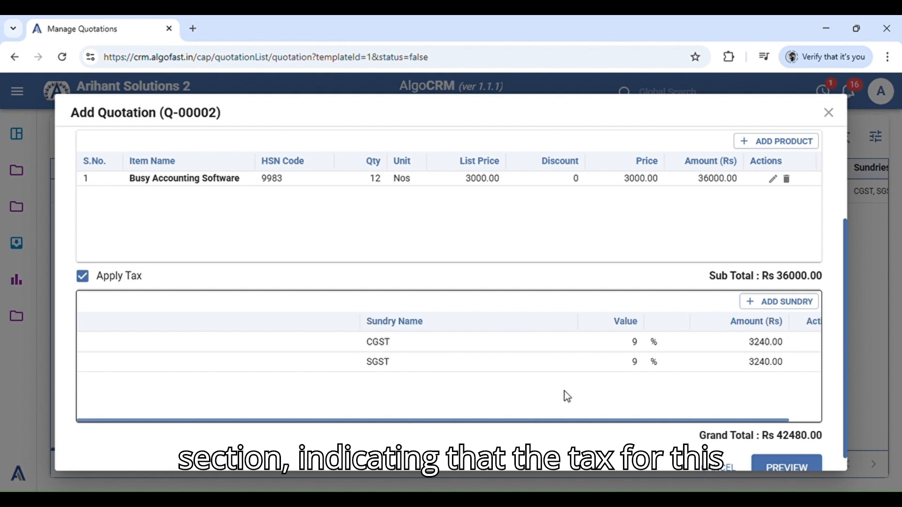
{"action": "left_click_drag", "start_coordinate": [602, 421], "coordinate": [573, 418]}
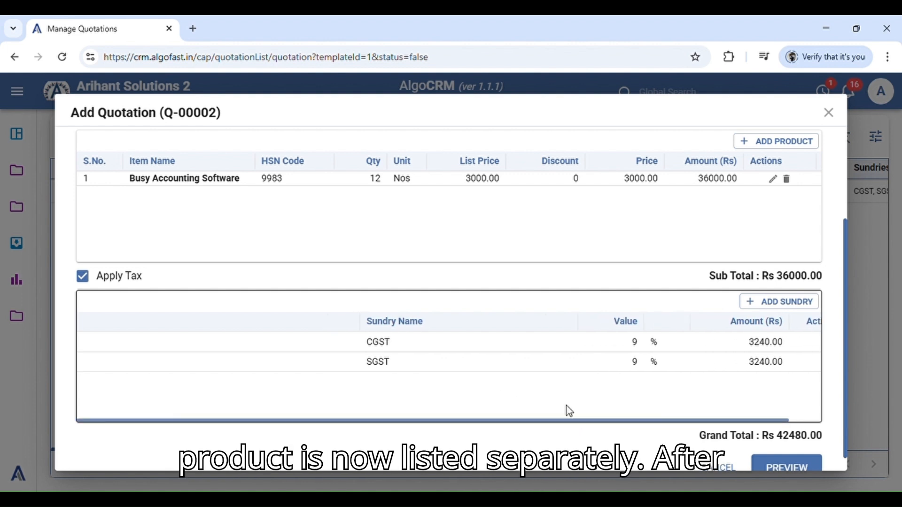
{"action": "left_click", "coordinate": [552, 368]}
{"action": "scroll", "coordinate": [658, 408], "scroll_direction": "down", "scroll_amount": 1}
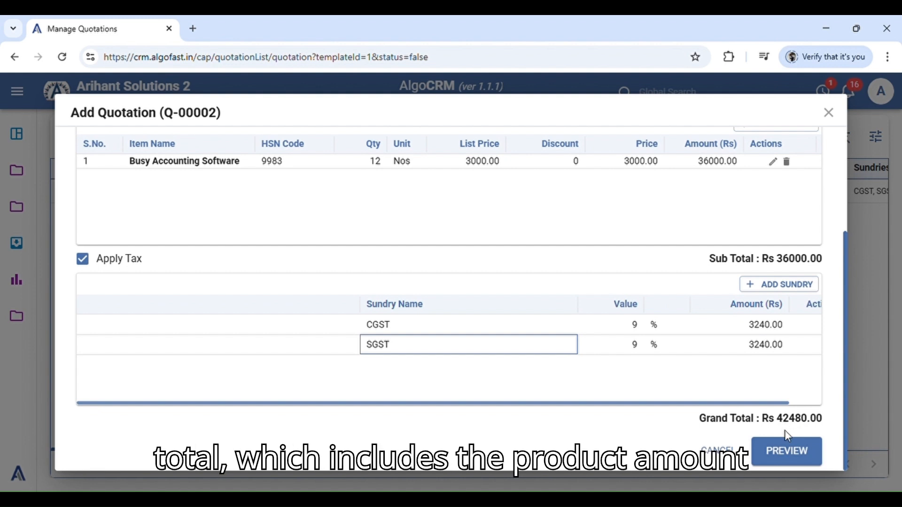
{"action": "scroll", "coordinate": [577, 332], "scroll_direction": "up", "scroll_amount": 10}
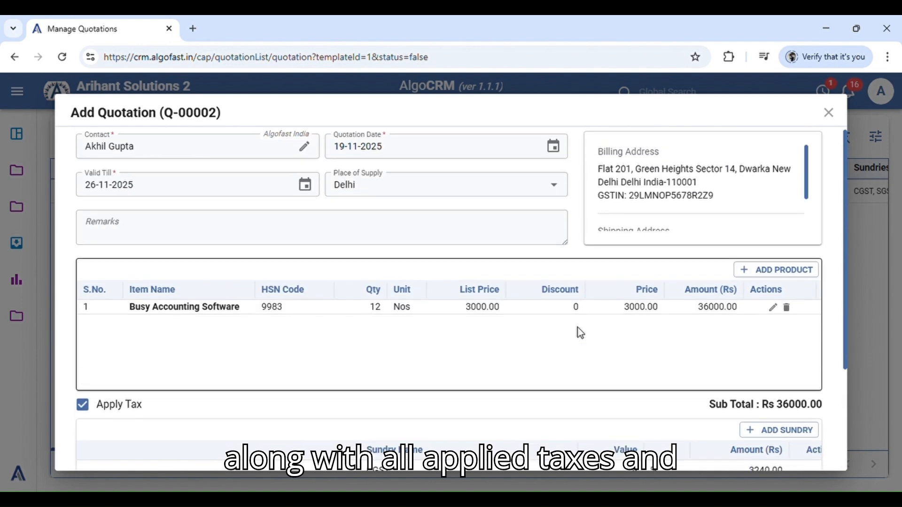
Preview the completed quotation and review its header, addresses, item table and totals down to the end of the page
{"action": "scroll", "coordinate": [580, 331], "scroll_direction": "down", "scroll_amount": 10}
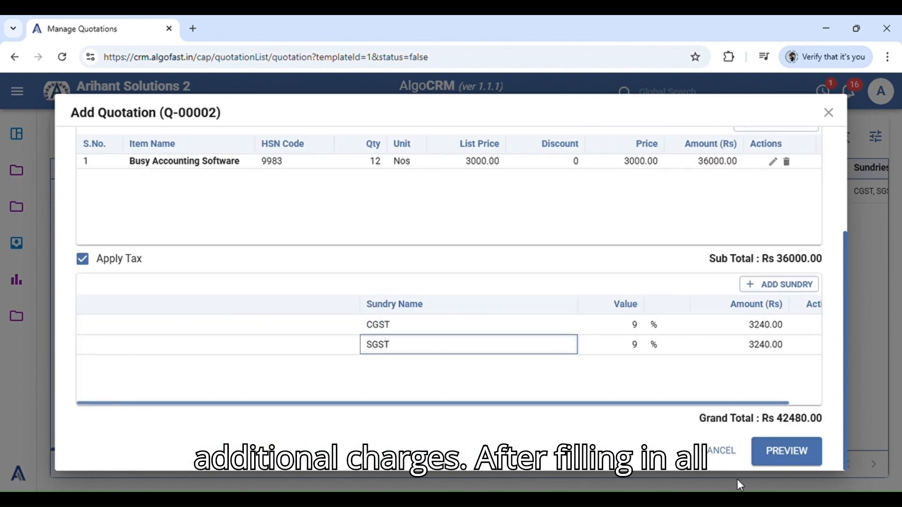
{"action": "left_click", "coordinate": [782, 451]}
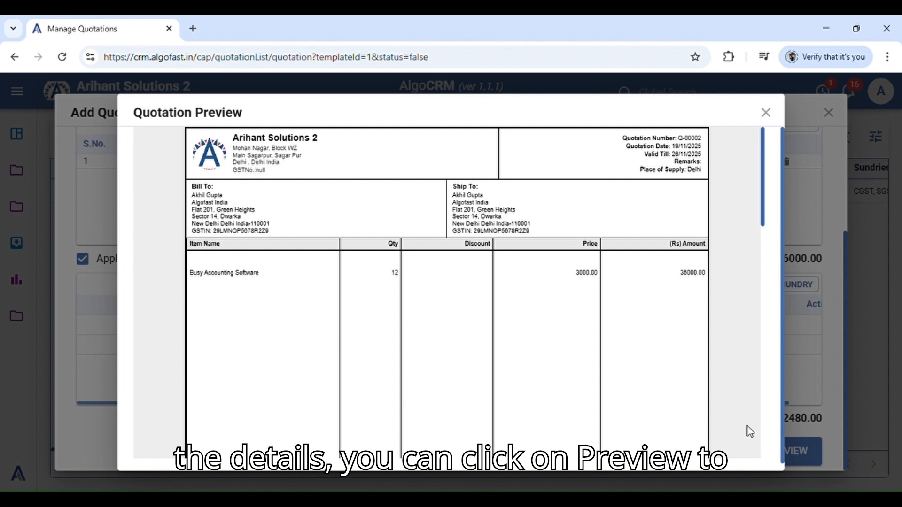
{"action": "scroll", "coordinate": [593, 337], "scroll_direction": "down", "scroll_amount": 5}
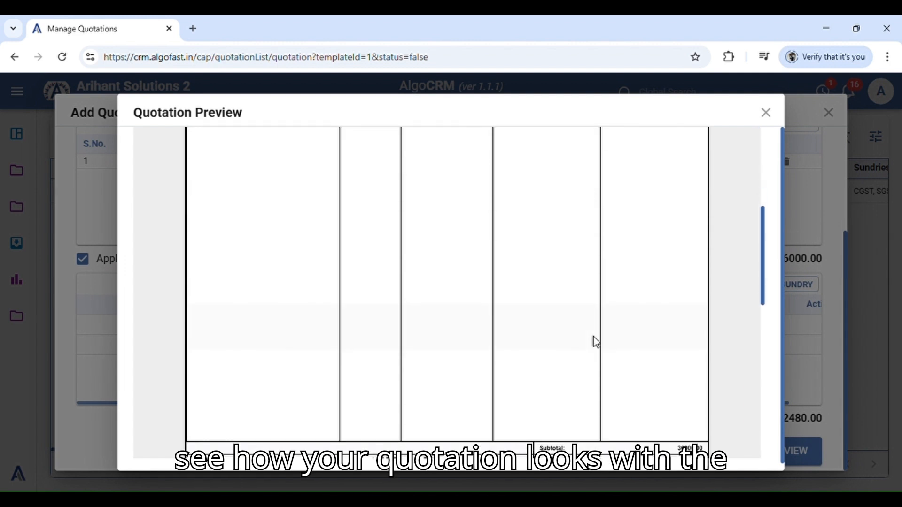
{"action": "scroll", "coordinate": [594, 336], "scroll_direction": "up", "scroll_amount": 5}
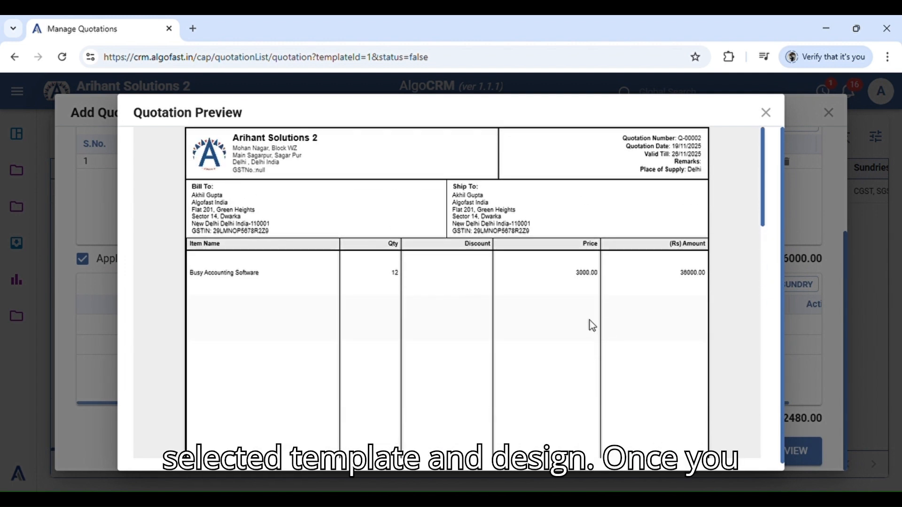
{"action": "scroll", "coordinate": [591, 327], "scroll_direction": "down", "scroll_amount": 10}
{"action": "scroll", "coordinate": [593, 331], "scroll_direction": "down", "scroll_amount": 1}
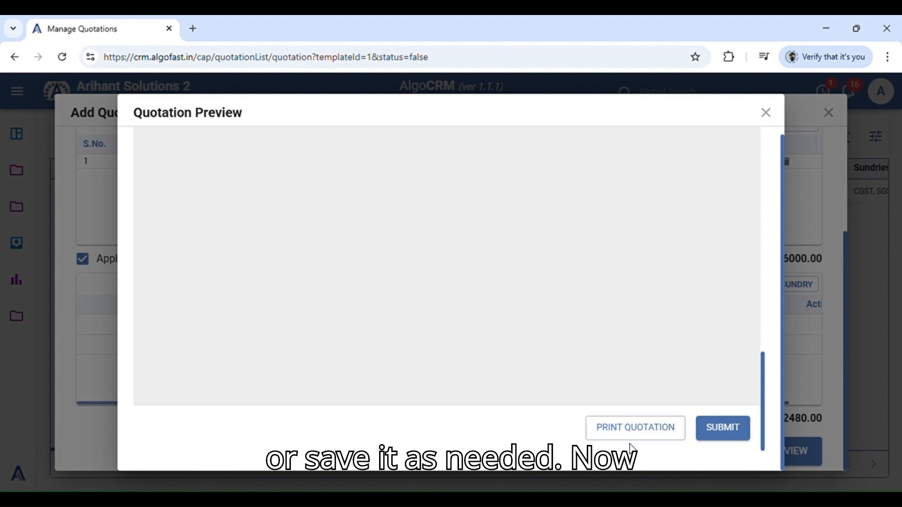
Submit the quotation from its preview, and close the quotation form and template selection to return to the quotation list
{"action": "left_click", "coordinate": [737, 433]}
{"action": "scroll", "coordinate": [727, 417], "scroll_direction": "up", "scroll_amount": 2}
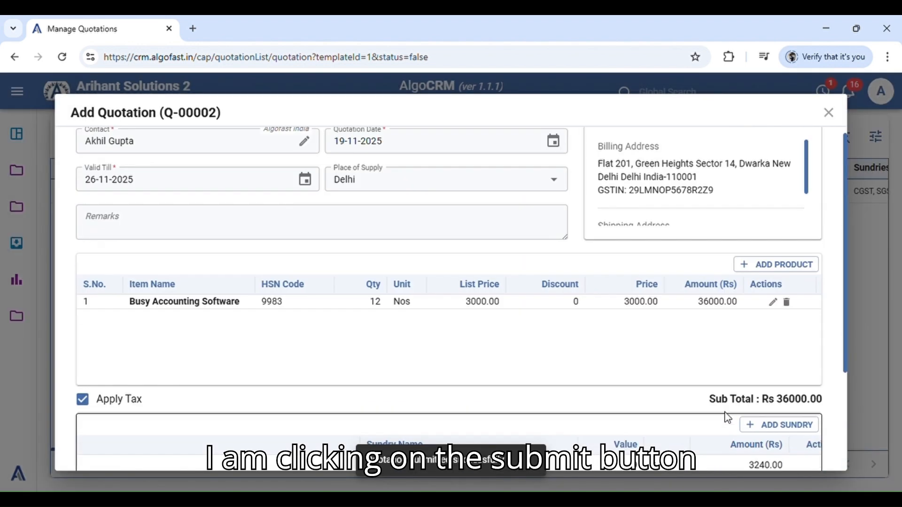
{"action": "left_click", "coordinate": [827, 115]}
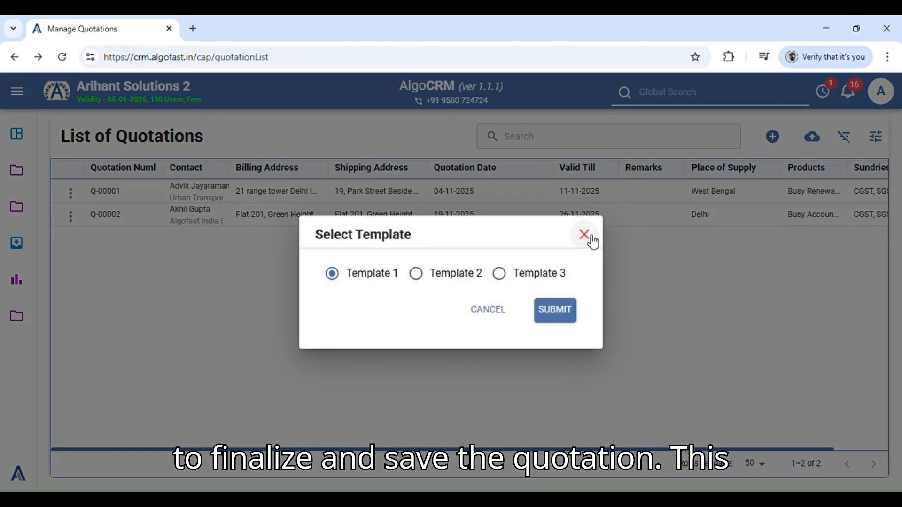
{"action": "left_click", "coordinate": [593, 240]}
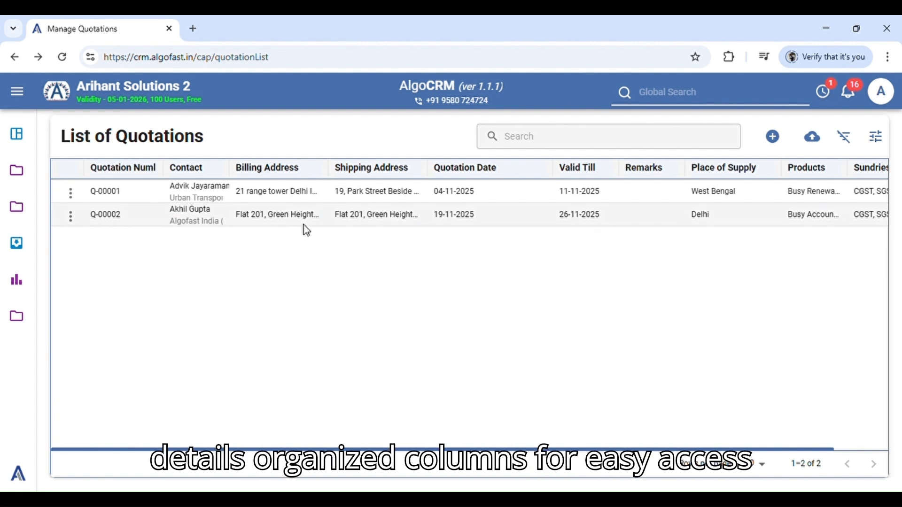
Cycle the list's sort order by quotation number, and widen that column to fit its full heading
{"action": "left_click", "coordinate": [599, 148]}
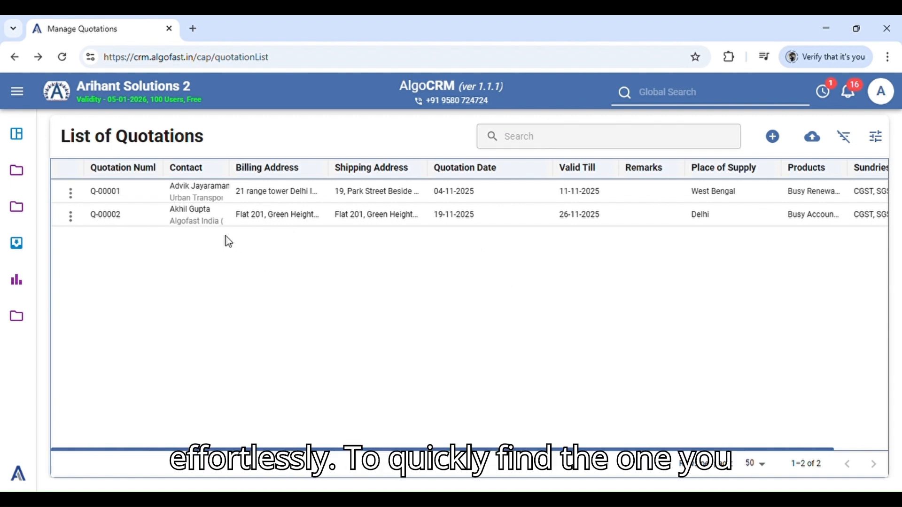
{"action": "left_click", "coordinate": [151, 175]}
{"action": "left_click", "coordinate": [148, 169]}
{"action": "left_click", "coordinate": [148, 169]}
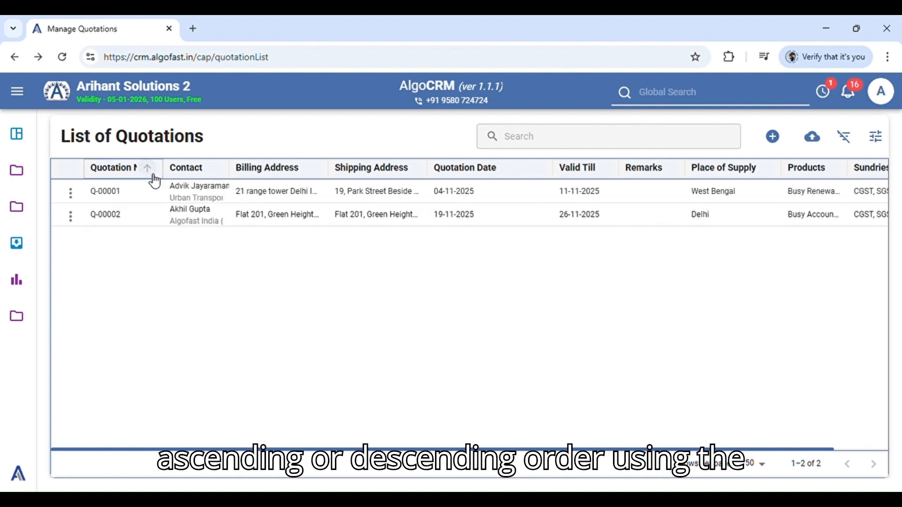
{"action": "left_click_drag", "start_coordinate": [164, 170], "coordinate": [200, 172]}
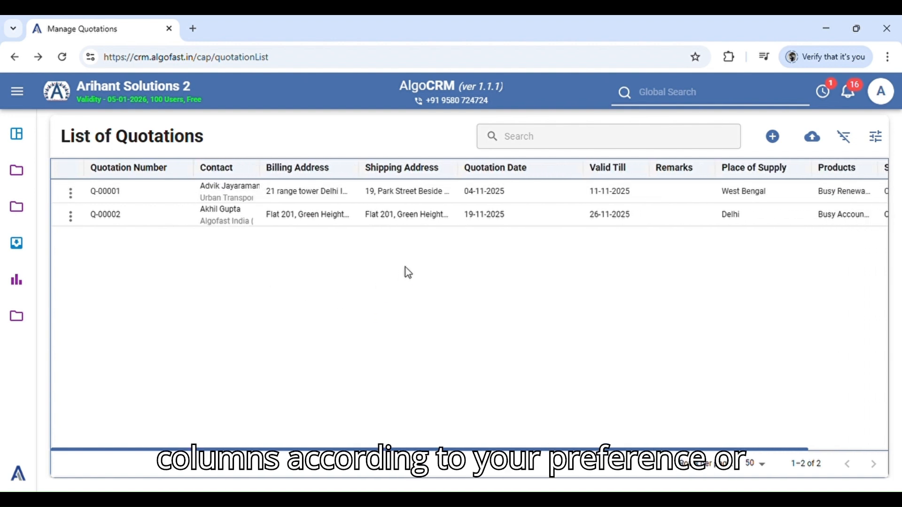
Check which columns can be shown or hidden in the list, and which actions are available for the first quotation
{"action": "left_click", "coordinate": [877, 137]}
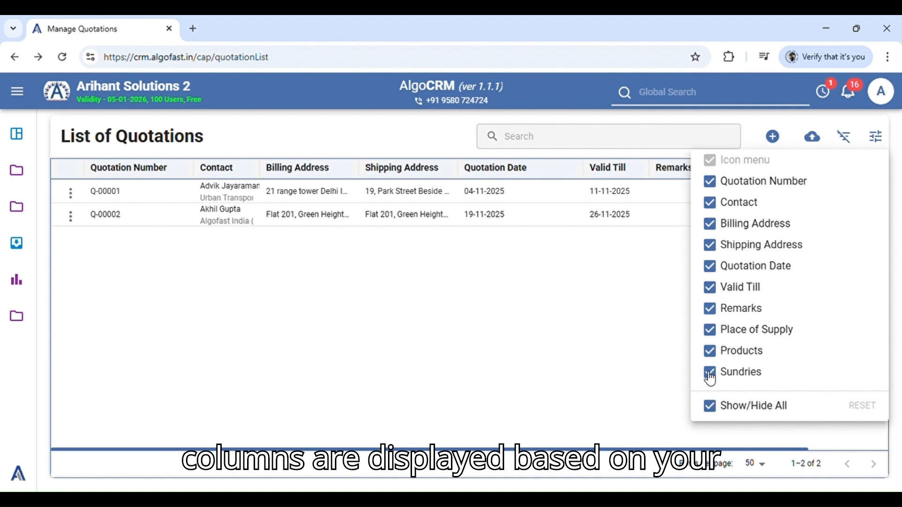
{"action": "left_click", "coordinate": [663, 348]}
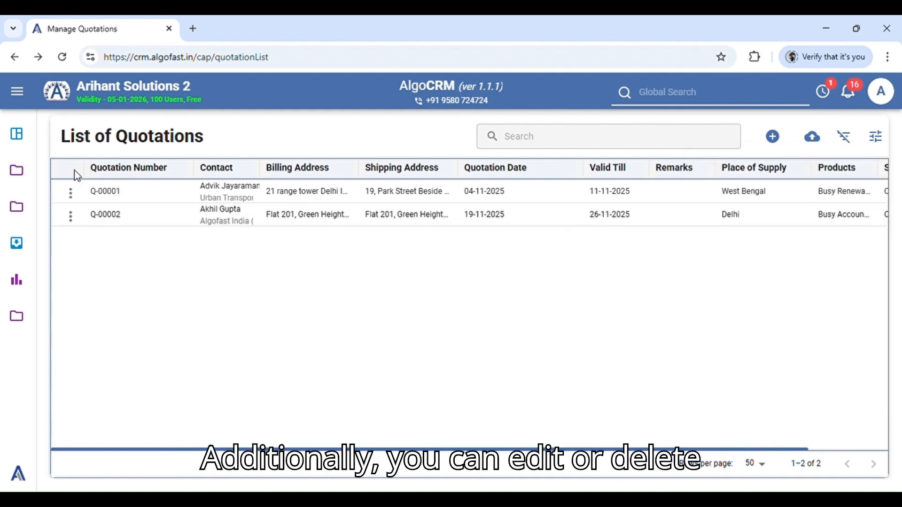
{"action": "left_click", "coordinate": [72, 195]}
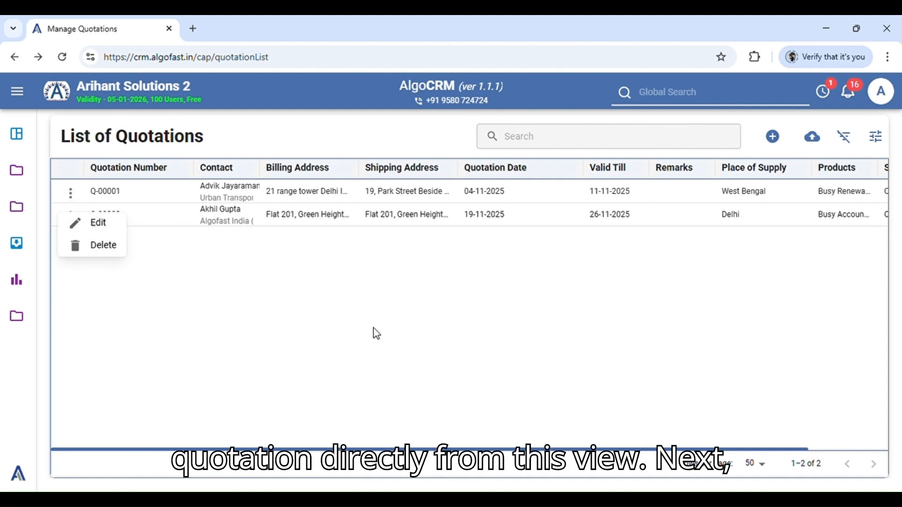
{"action": "left_click", "coordinate": [390, 326]}
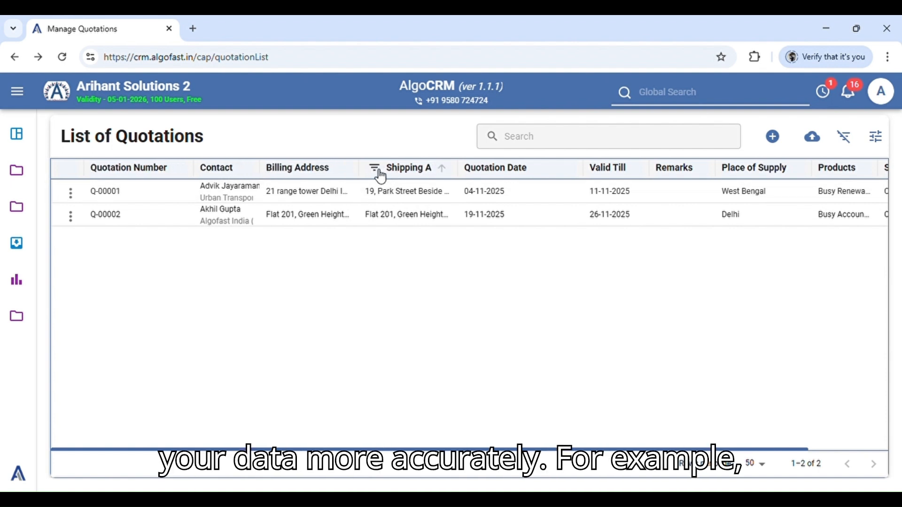
Filter the quotation list by the contact's first name, and clear all applied filters
{"action": "left_click", "coordinate": [214, 170]}
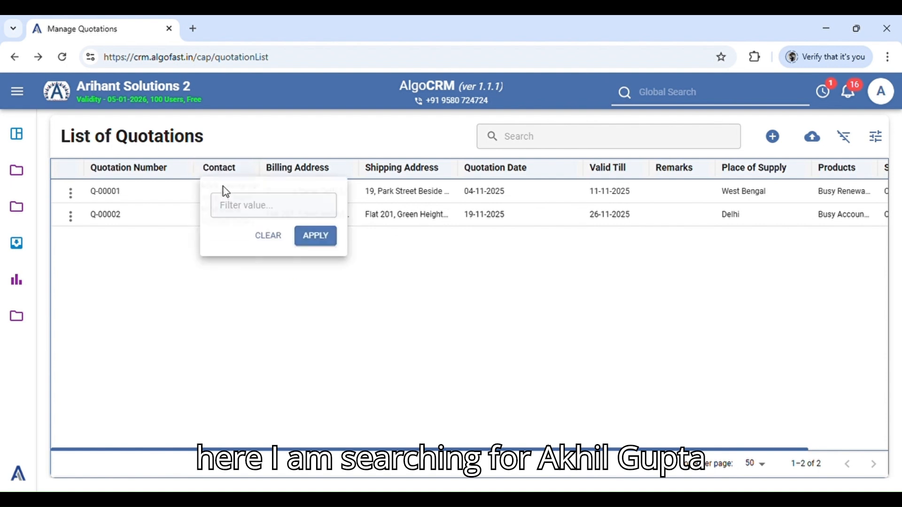
{"action": "type", "text": "akhil"}
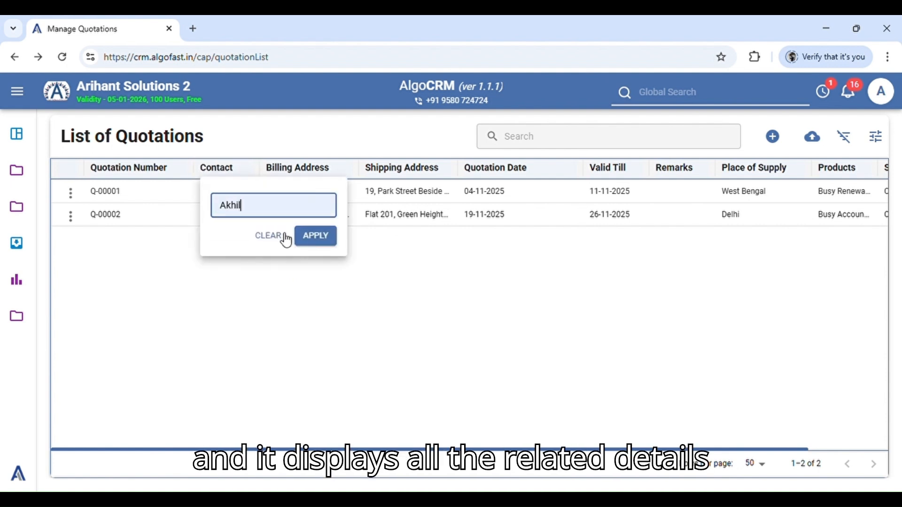
{"action": "left_click", "coordinate": [317, 240]}
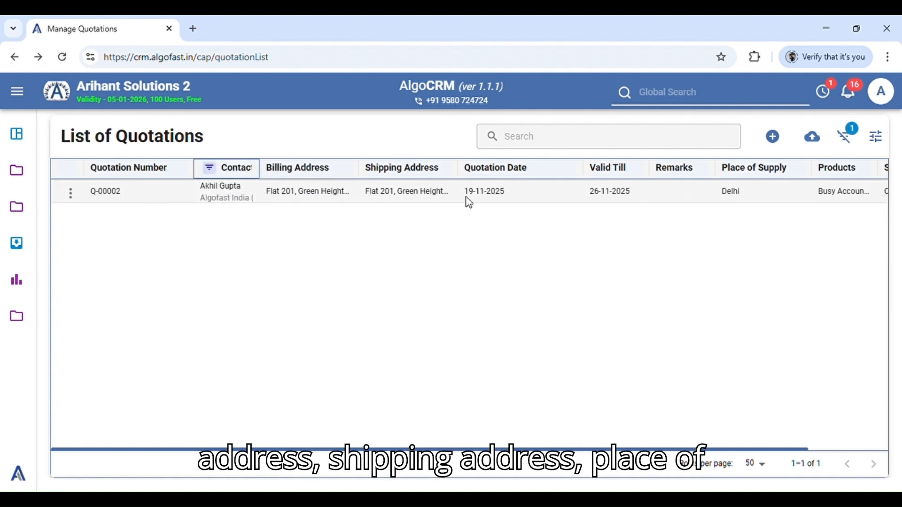
{"action": "left_click", "coordinate": [853, 137]}
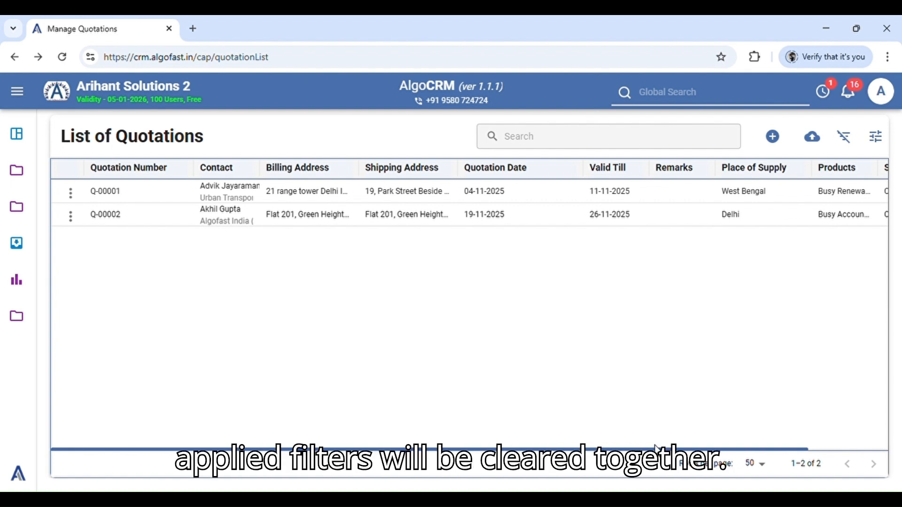
Check the available rows-per-page options for the quotation list without choosing another value
{"action": "mouse_move", "coordinate": [656, 450]}
{"action": "left_mouse_down"}
{"action": "mouse_move", "coordinate": [720, 449]}
{"action": "mouse_move", "coordinate": [653, 449]}
{"action": "left_mouse_up"}
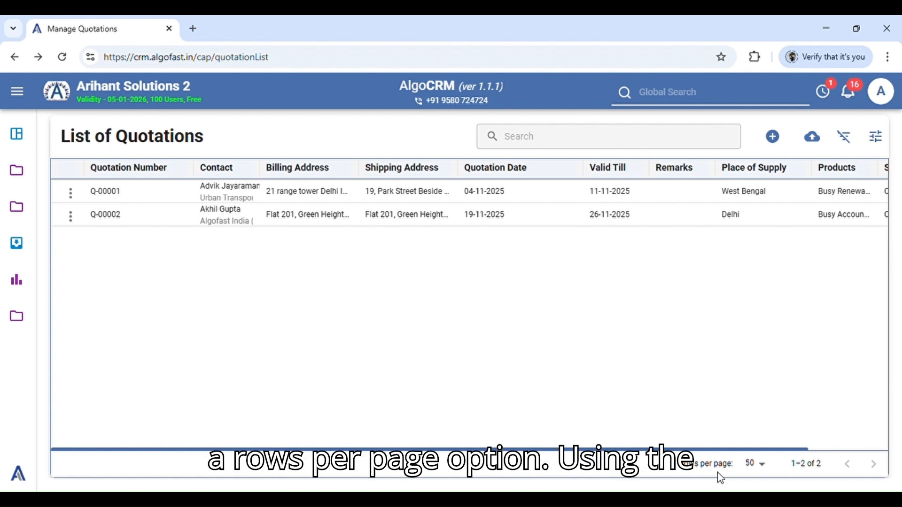
{"action": "left_click", "coordinate": [758, 466]}
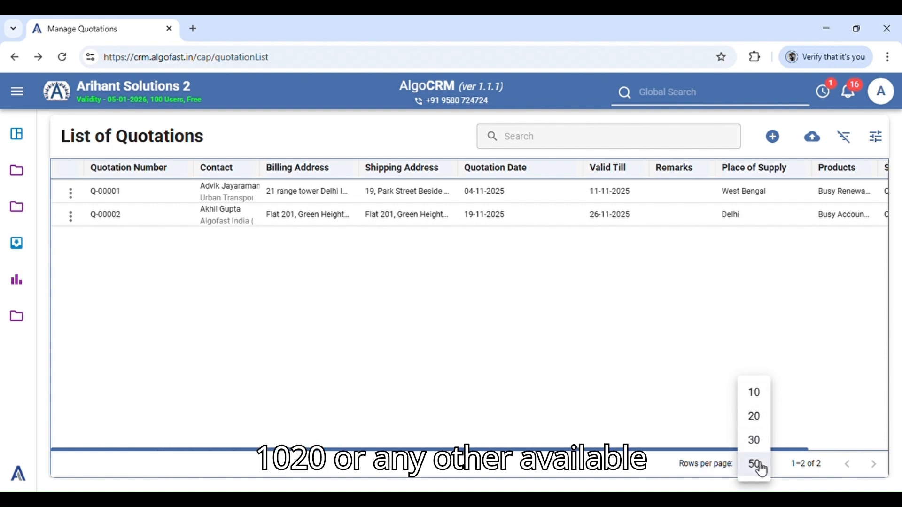
{"action": "left_click", "coordinate": [686, 410]}
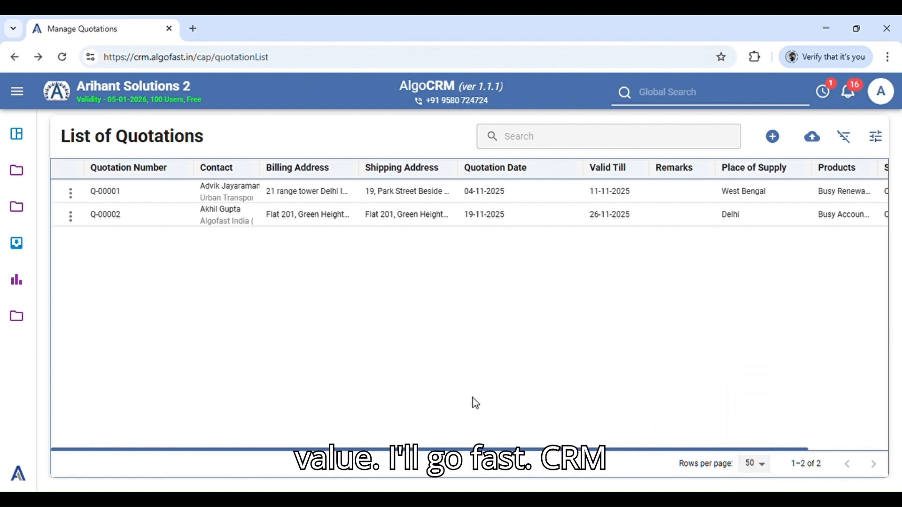